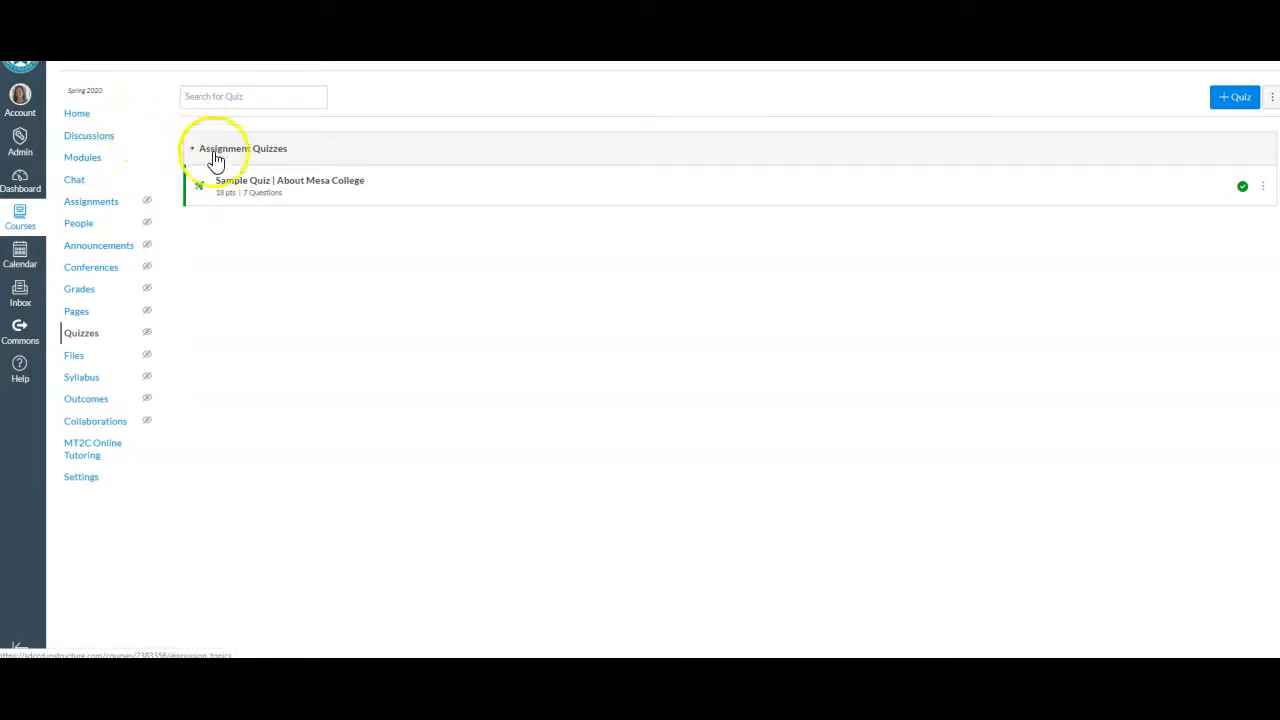
Open the "Sample Quiz | About Mesa College" quiz for editing and display its questions.
{"action": "left_click", "coordinate": [252, 185]}
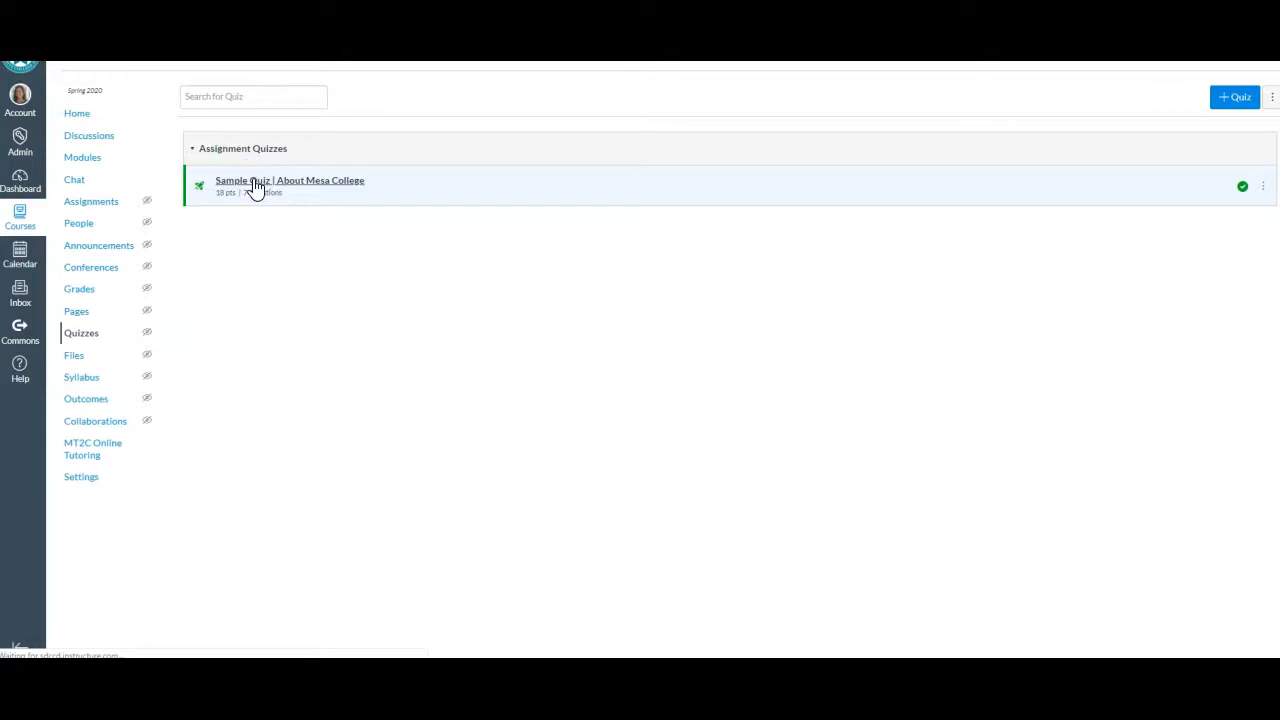
{"action": "left_click", "coordinate": [268, 203]}
{"action": "left_click", "coordinate": [1063, 105]}
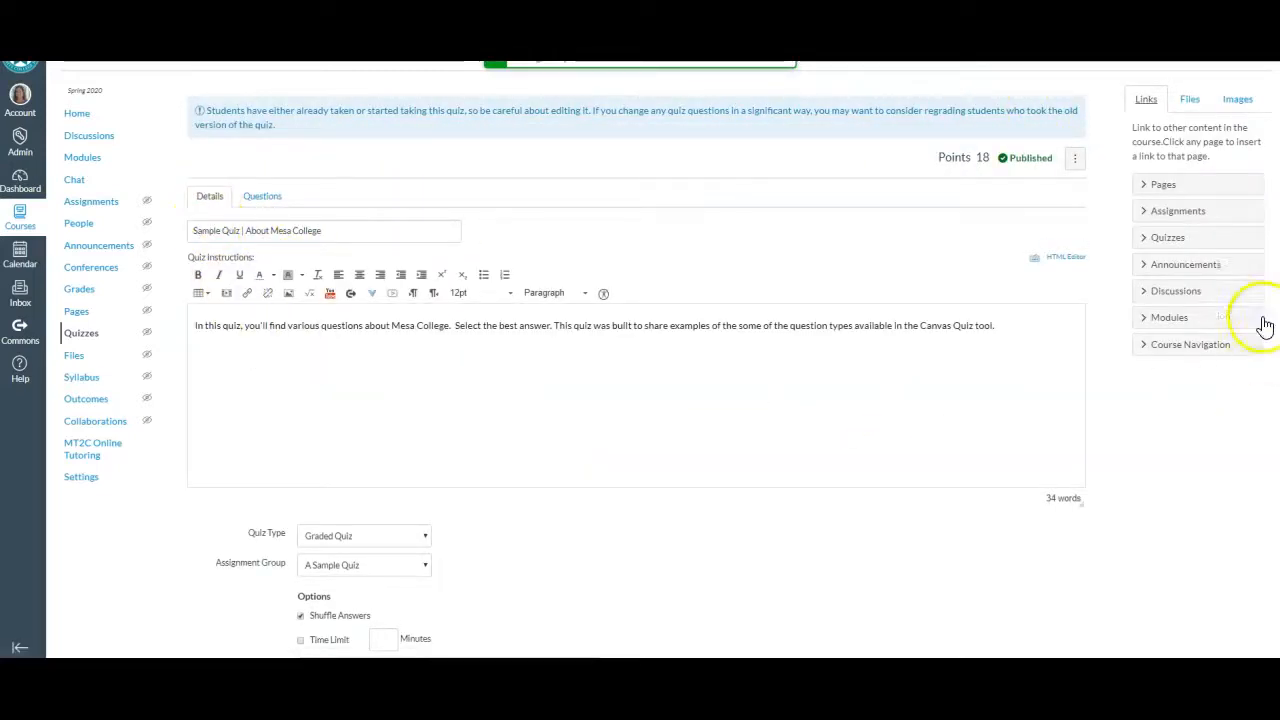
{"action": "scroll", "coordinate": [640, 360], "scroll_direction": "down", "scroll_amount": 4}
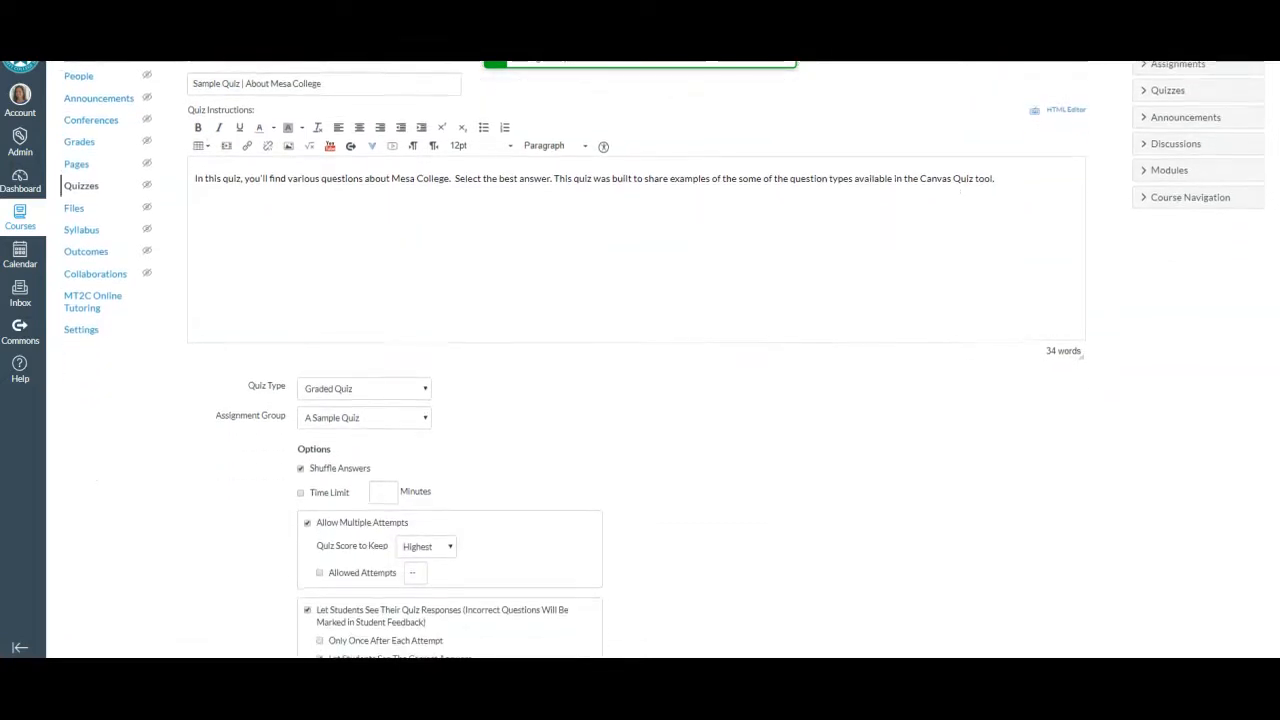
{"action": "scroll", "coordinate": [1275, 465], "scroll_direction": "down", "scroll_amount": 2}
{"action": "scroll", "coordinate": [1275, 465], "scroll_direction": "up", "scroll_amount": 3}
{"action": "scroll", "coordinate": [1275, 465], "scroll_direction": "up", "scroll_amount": 3}
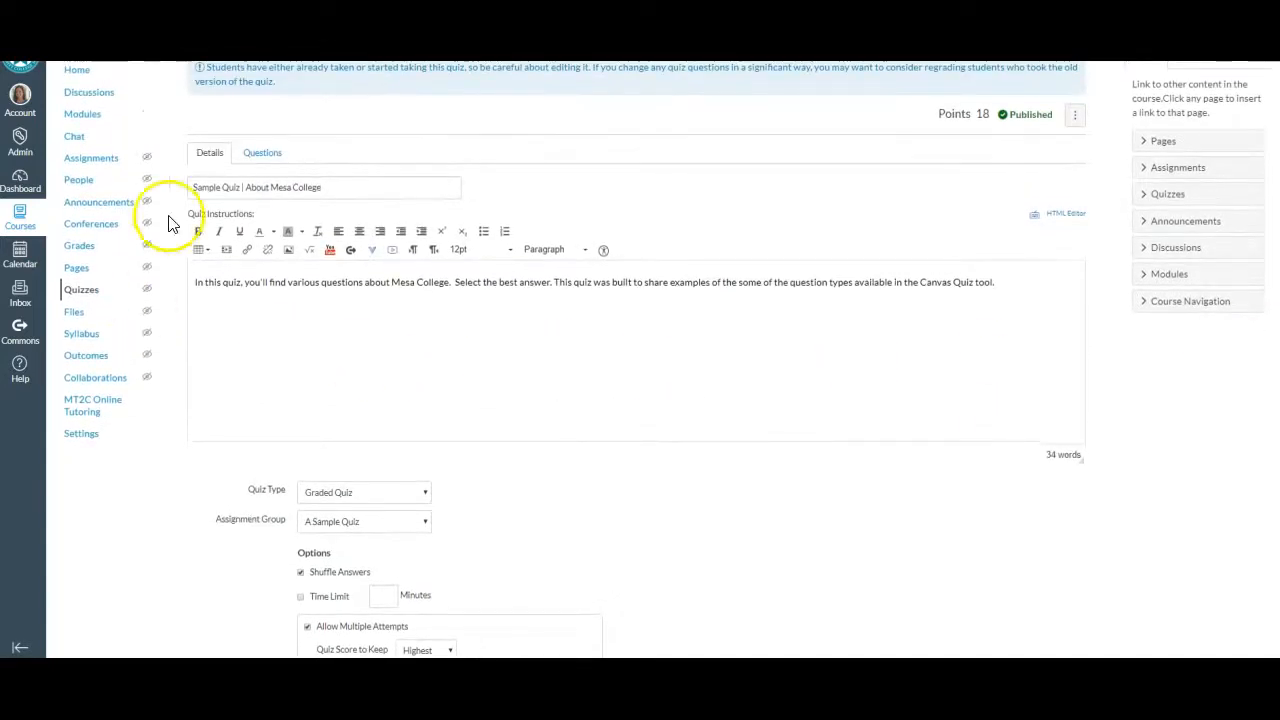
{"action": "left_click", "coordinate": [260, 155]}
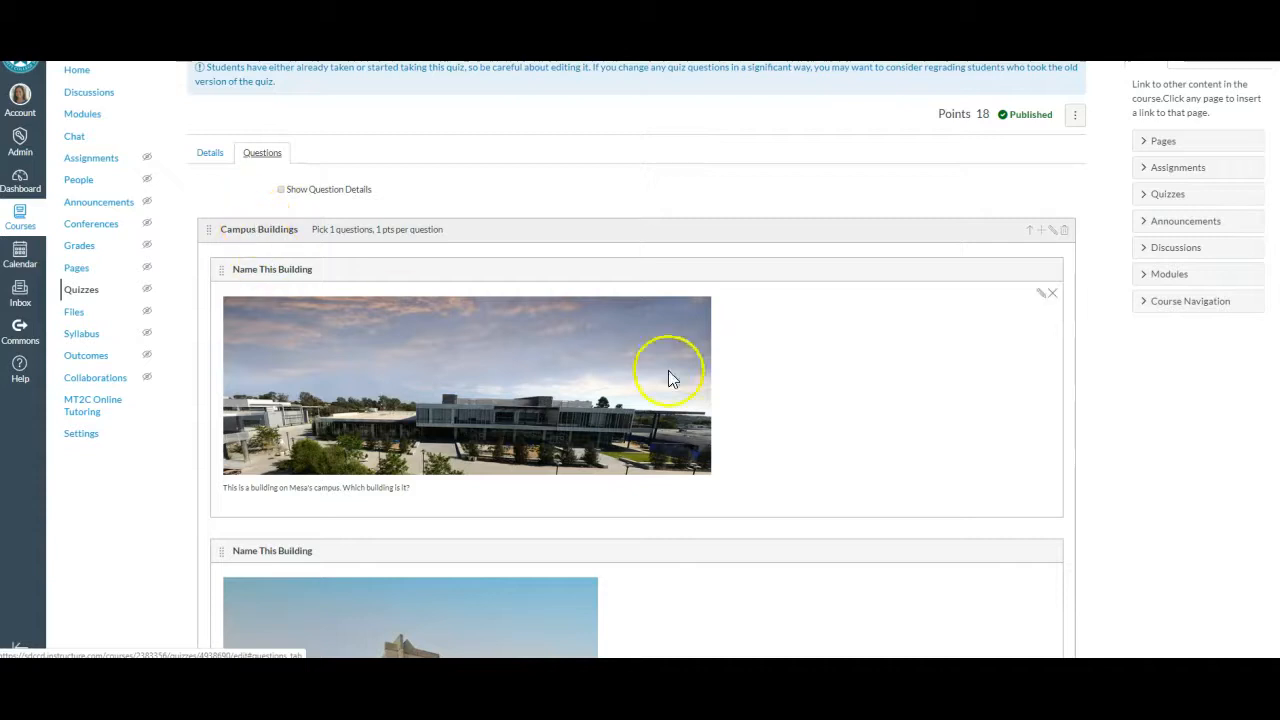
Open the second "Name This Building" question in the Campus Buildings group for editing and review its answers.
{"action": "scroll", "coordinate": [640, 360], "scroll_direction": "down", "scroll_amount": 3}
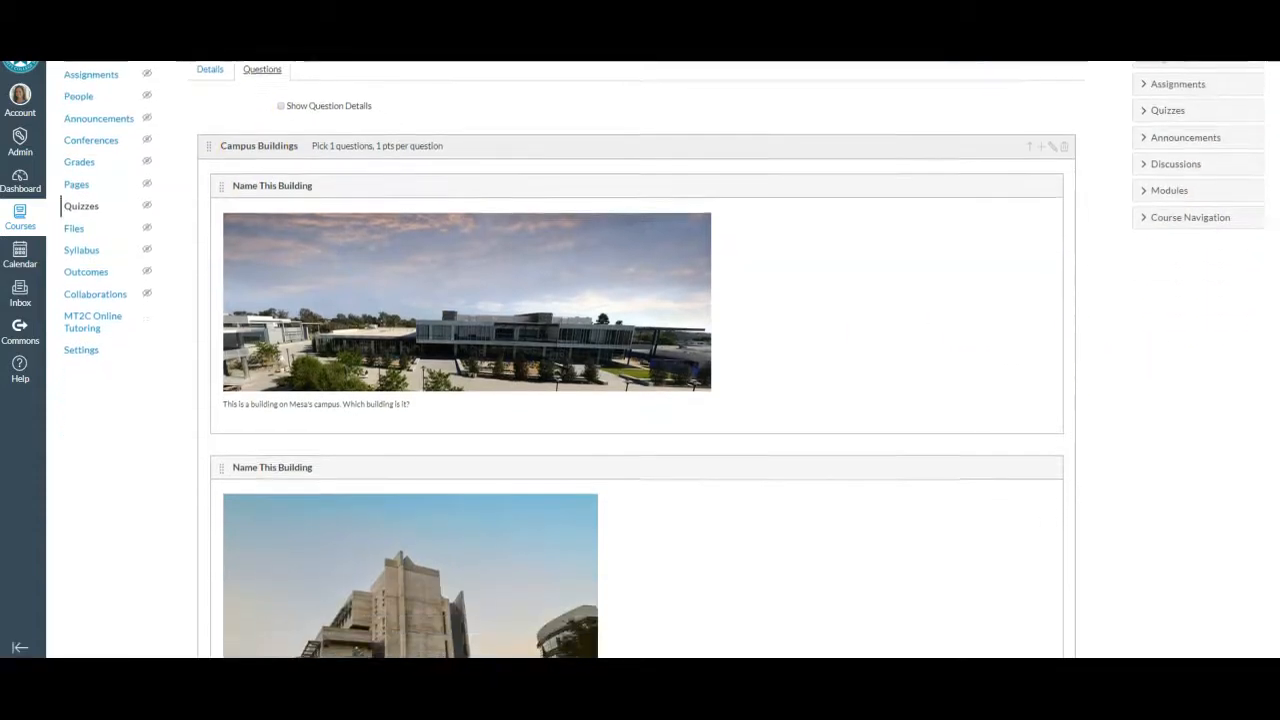
{"action": "scroll", "coordinate": [640, 360], "scroll_direction": "down", "scroll_amount": 3}
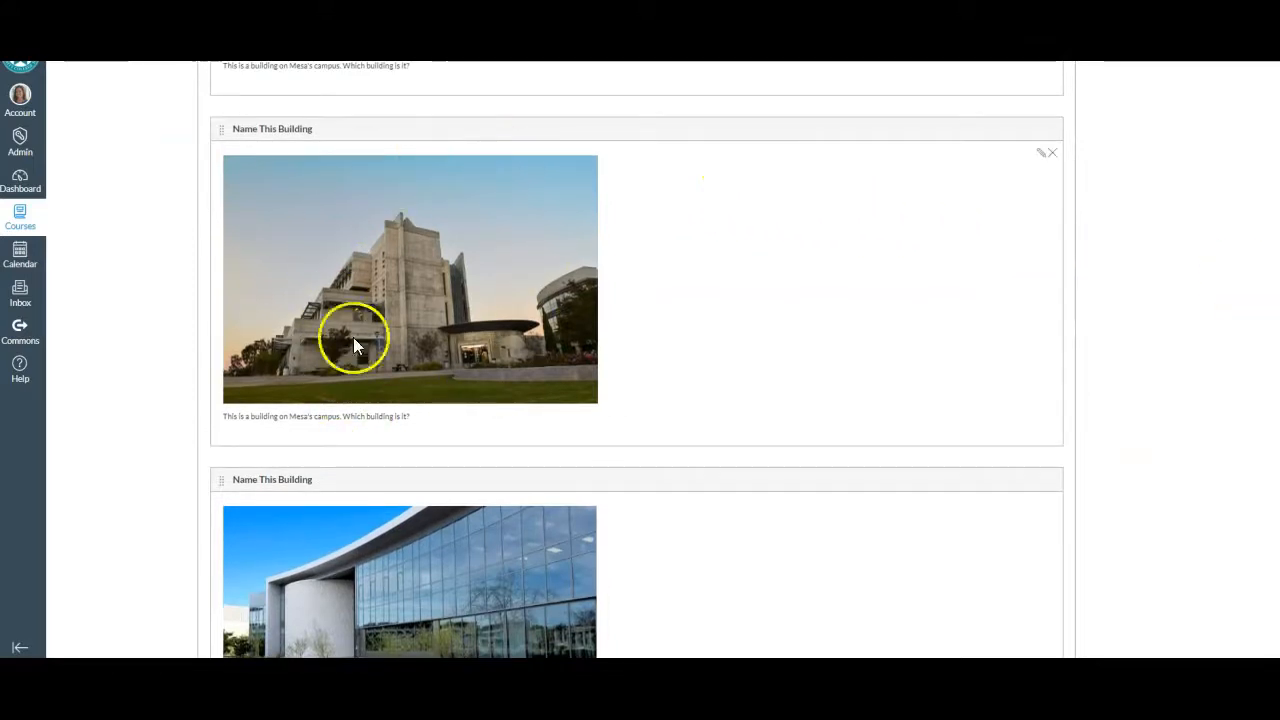
{"action": "left_click", "coordinate": [1041, 155]}
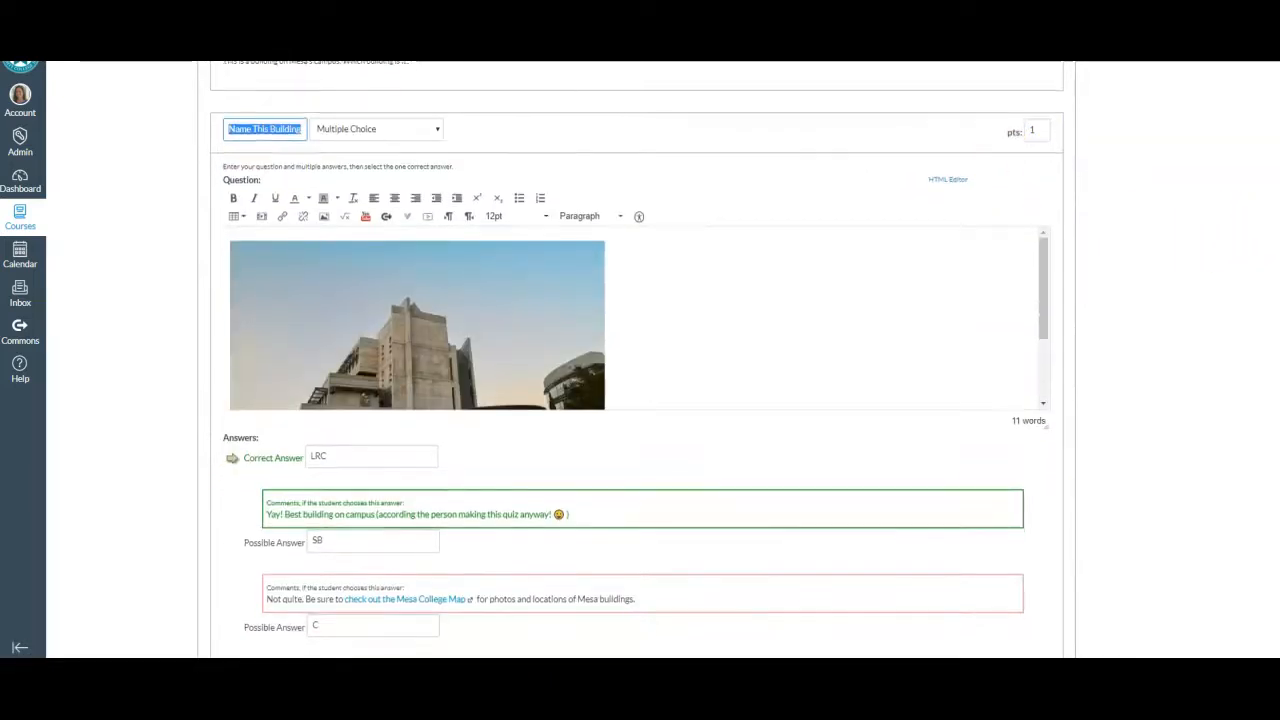
{"action": "scroll", "coordinate": [640, 400], "scroll_direction": "down", "scroll_amount": 2}
{"action": "scroll", "coordinate": [758, 177], "scroll_direction": "down", "scroll_amount": 2}
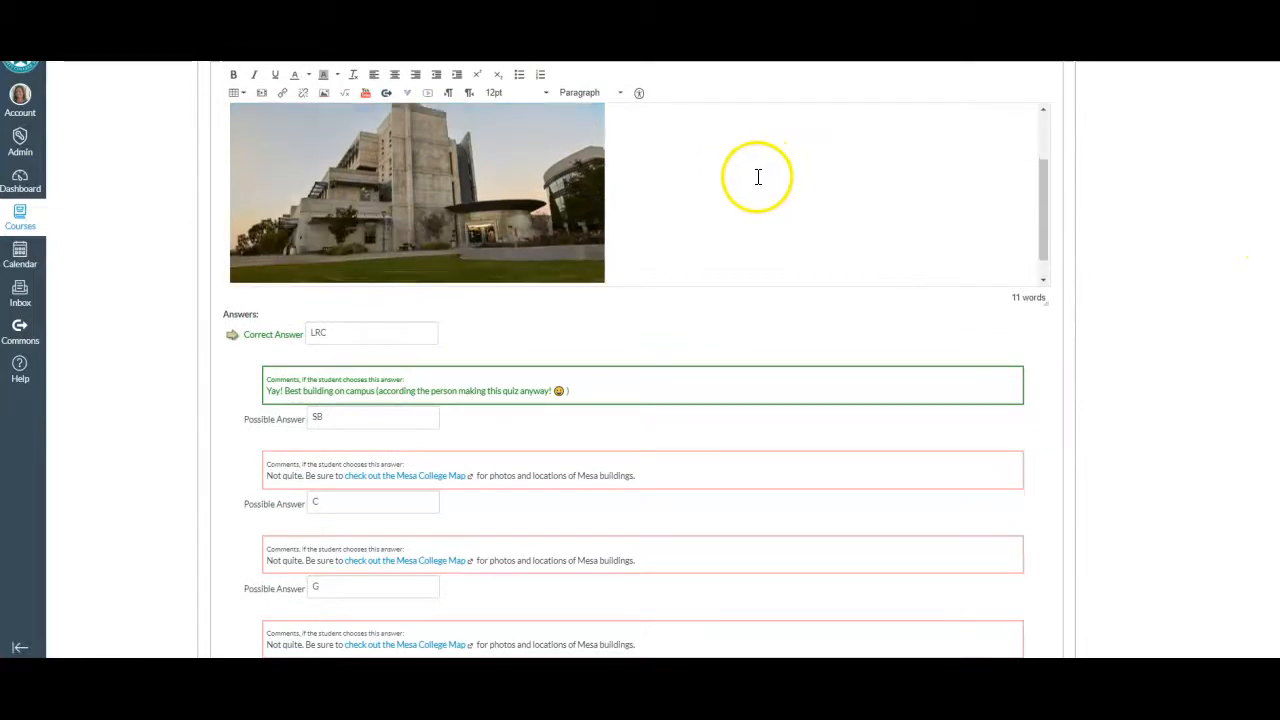
{"action": "scroll", "coordinate": [758, 177], "scroll_direction": "down", "scroll_amount": 1}
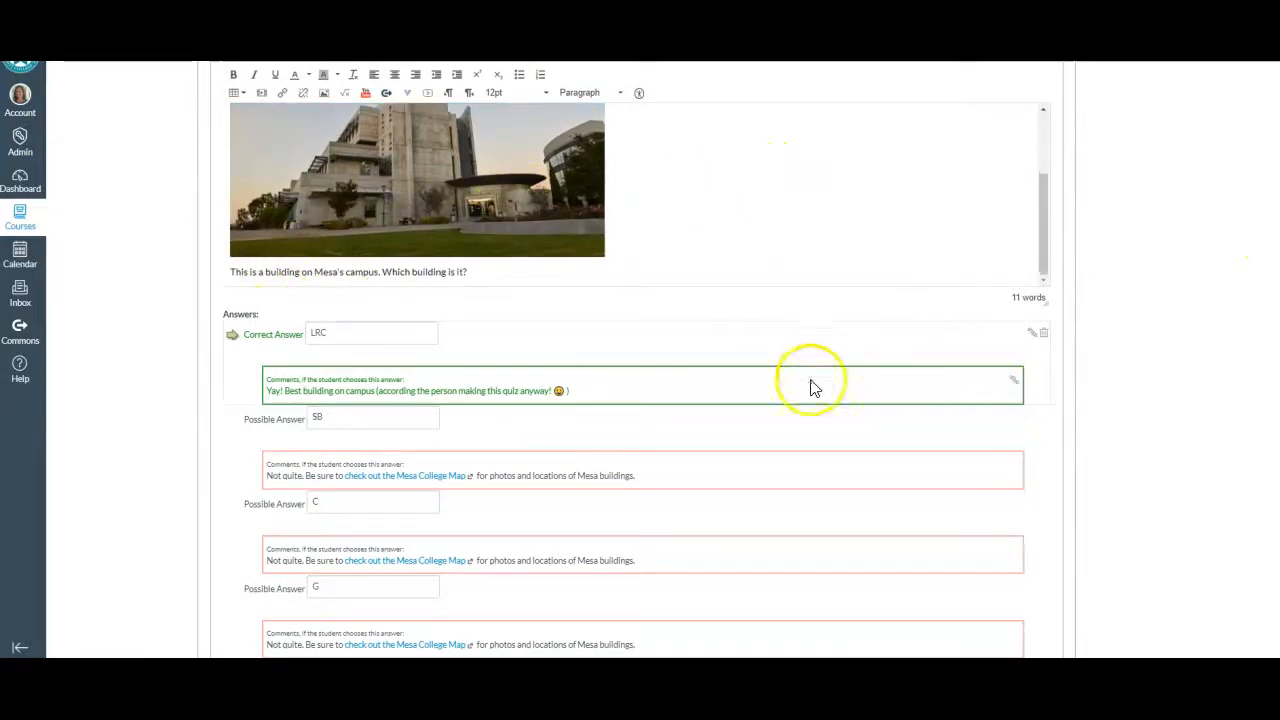
{"action": "scroll", "coordinate": [812, 388], "scroll_direction": "down", "scroll_amount": 1}
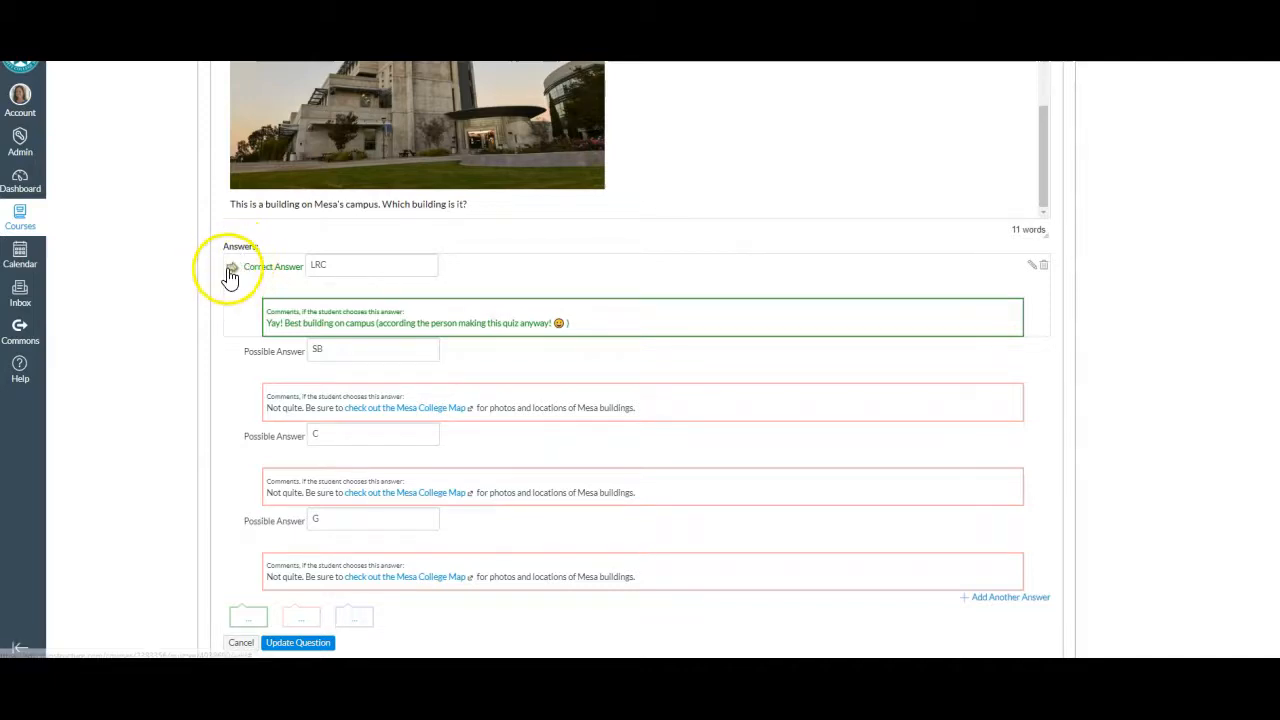
Try marking SB as the correct answer with regrading that awards points for both corrected and previously correct answers.
{"action": "left_click", "coordinate": [234, 355]}
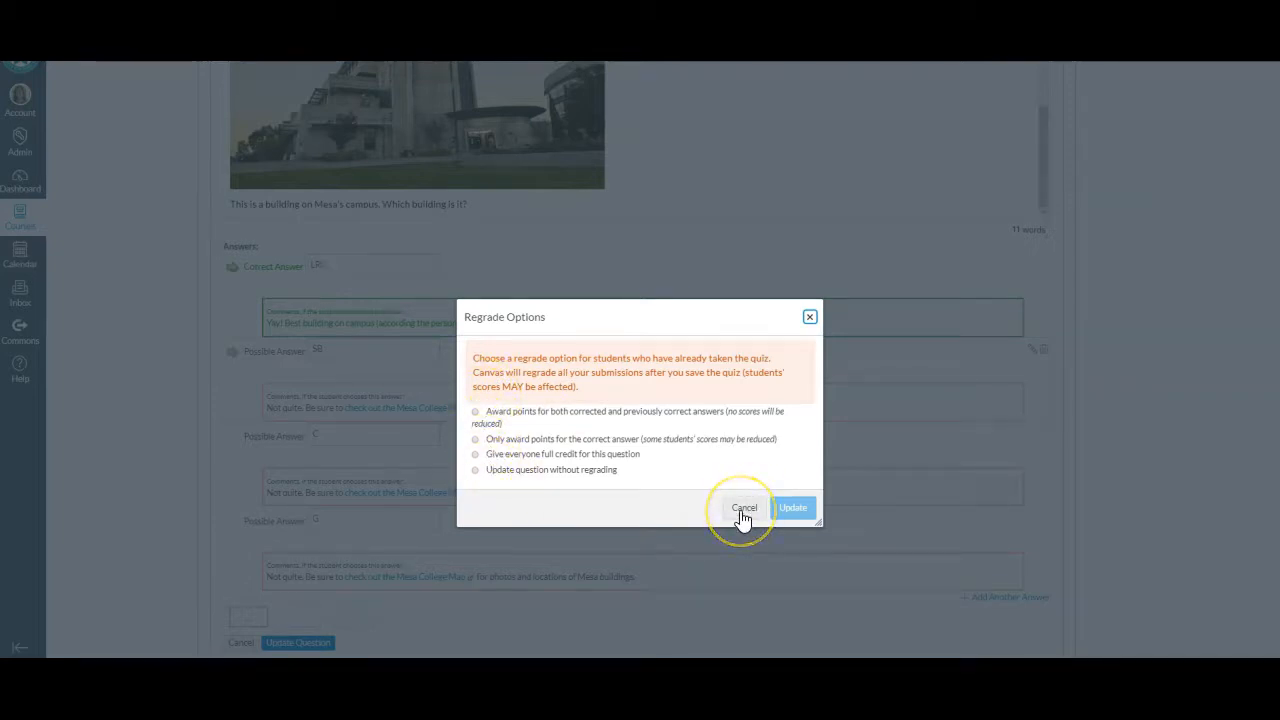
{"action": "left_click", "coordinate": [475, 414]}
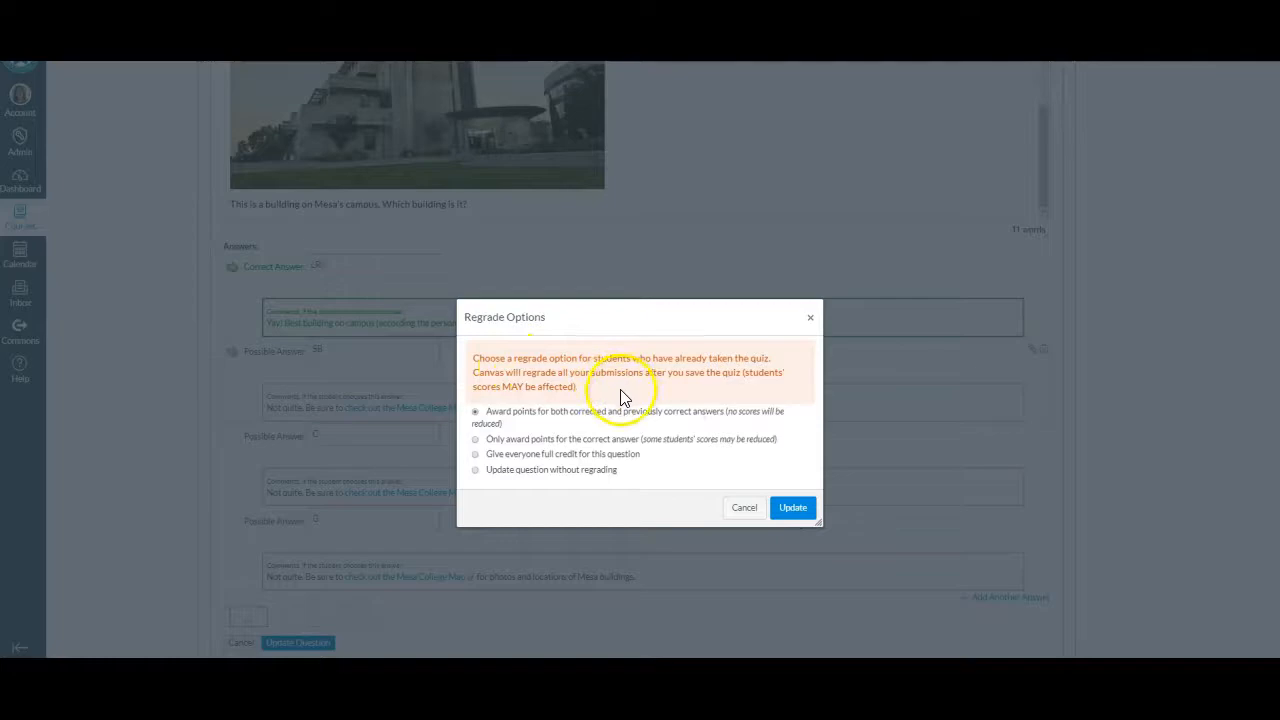
{"action": "left_click", "coordinate": [743, 508]}
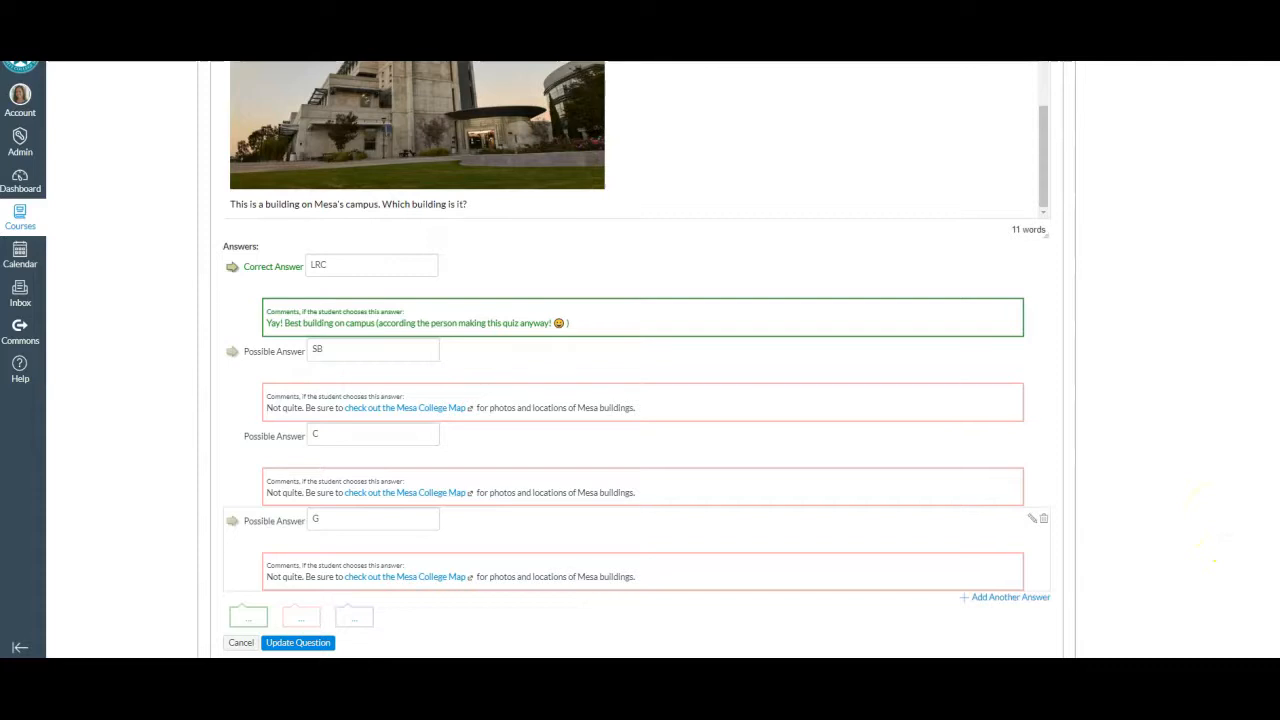
Leave the quiz editor without saving any changes to the quiz.
{"action": "scroll", "coordinate": [1210, 540], "scroll_direction": "down", "scroll_amount": 15}
{"action": "scroll", "coordinate": [1237, 620], "scroll_direction": "down", "scroll_amount": 1}
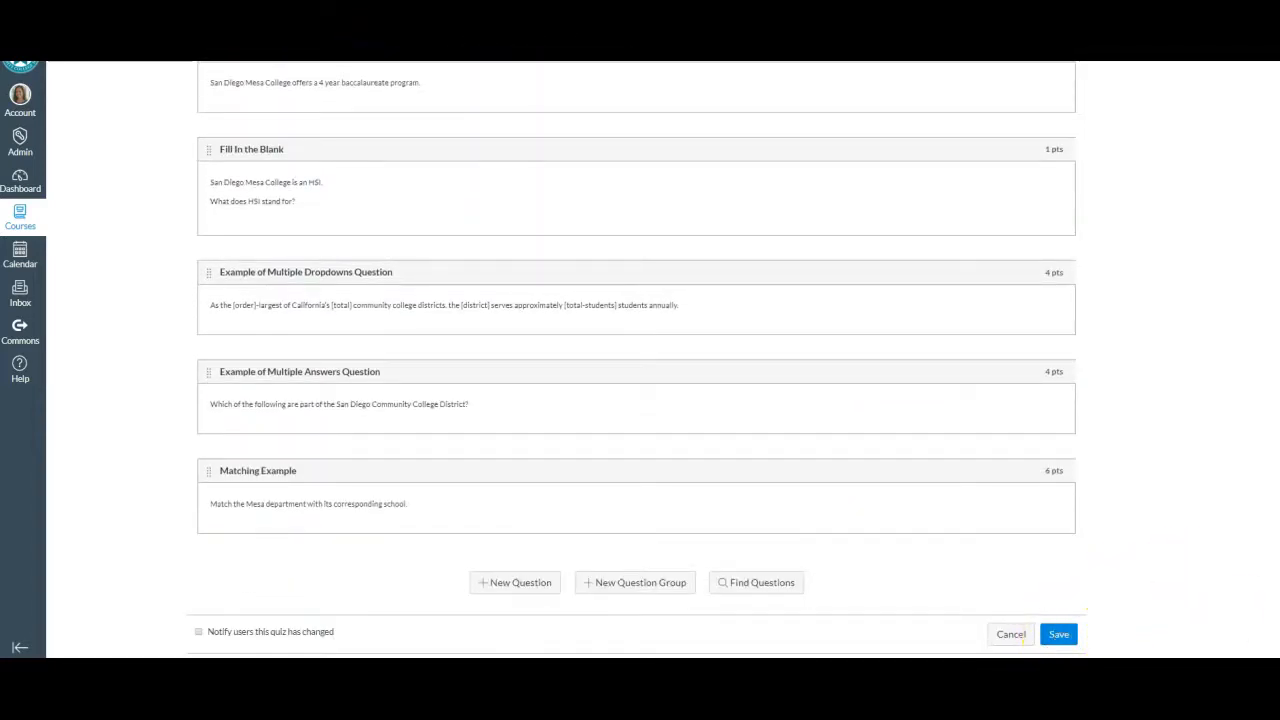
{"action": "scroll", "coordinate": [1117, 592], "scroll_direction": "up", "scroll_amount": 10}
{"action": "scroll", "coordinate": [637, 360], "scroll_direction": "up", "scroll_amount": 4}
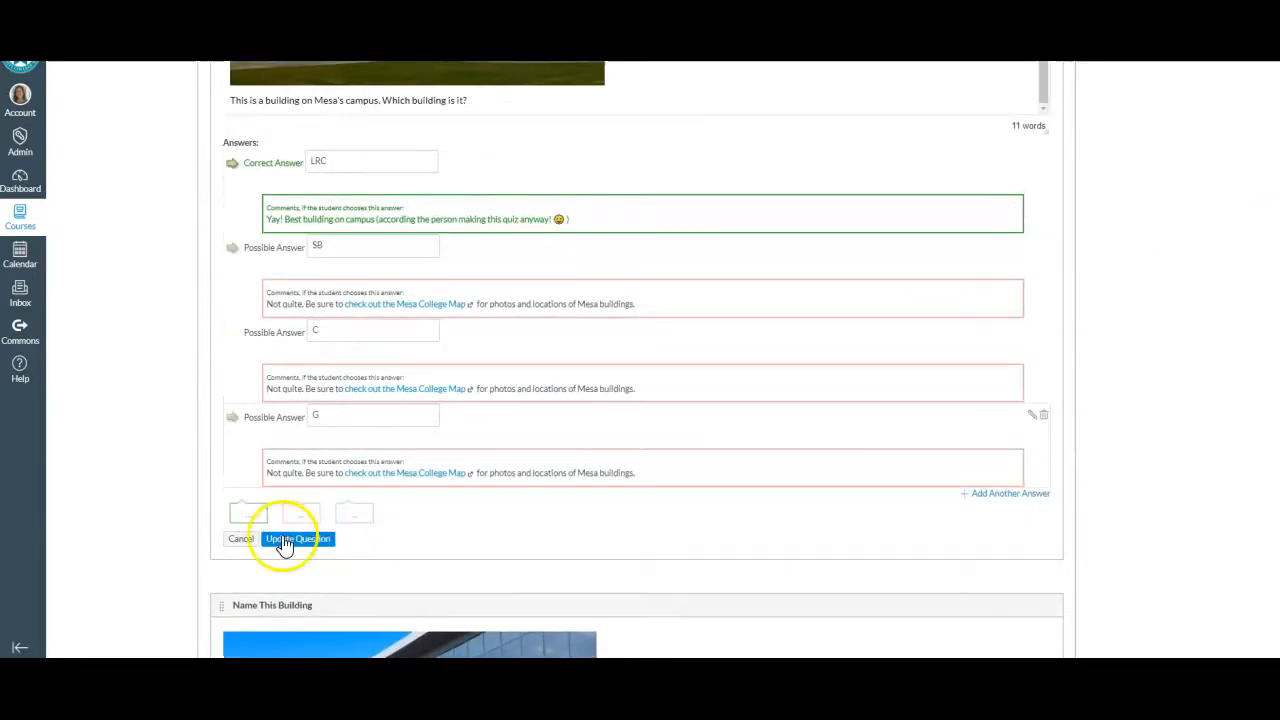
{"action": "scroll", "coordinate": [1205, 543], "scroll_direction": "down", "scroll_amount": 10}
{"action": "scroll", "coordinate": [1195, 560], "scroll_direction": "down", "scroll_amount": 8}
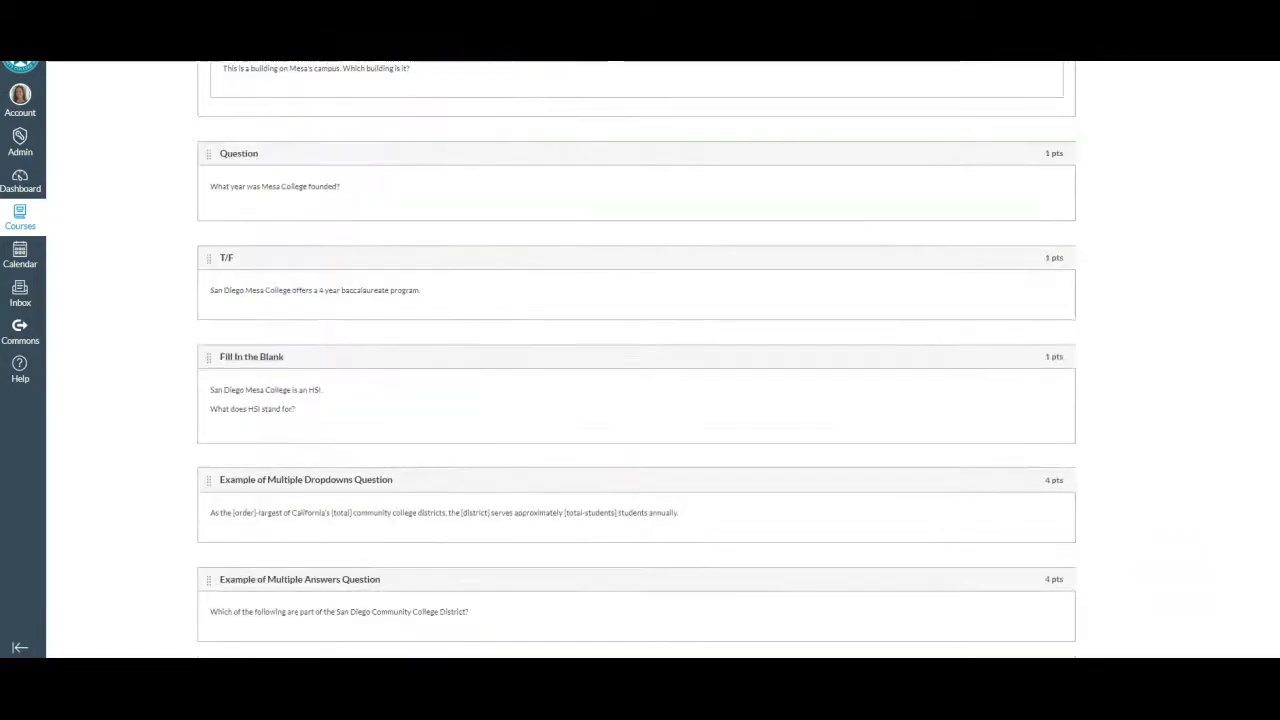
{"action": "scroll", "coordinate": [1022, 645], "scroll_direction": "down", "scroll_amount": 3}
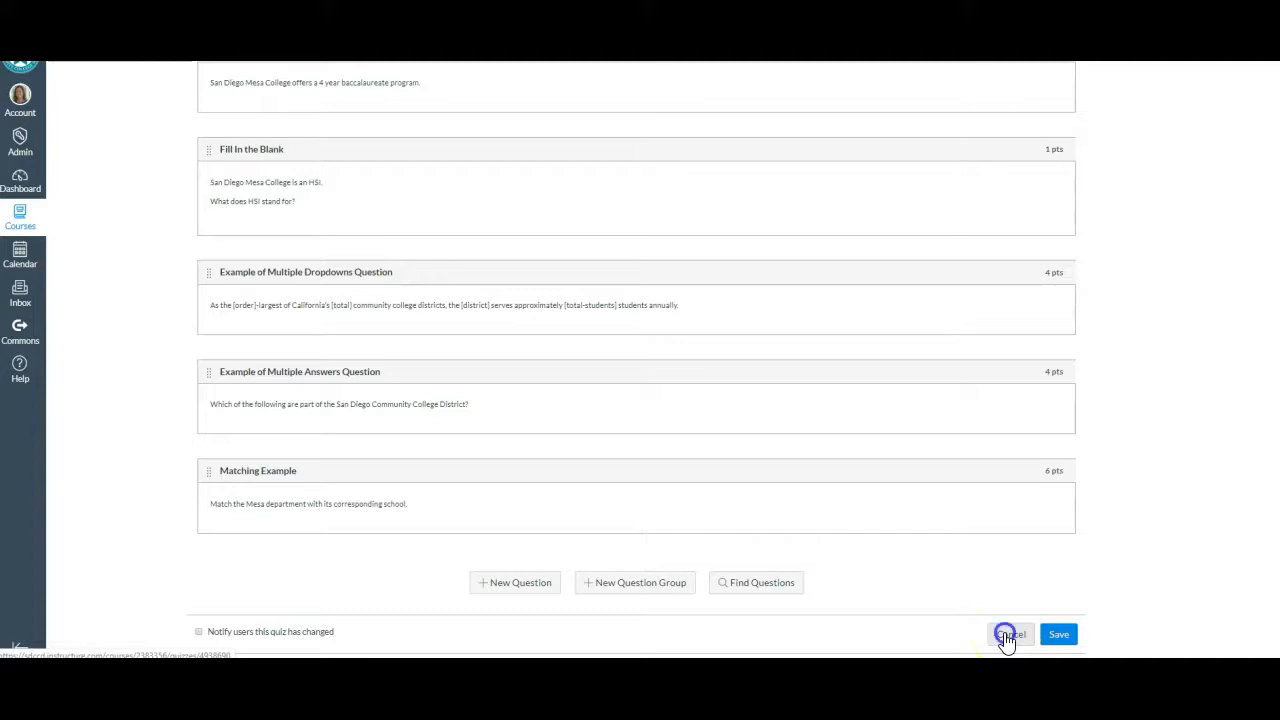
{"action": "left_click", "coordinate": [1025, 632]}
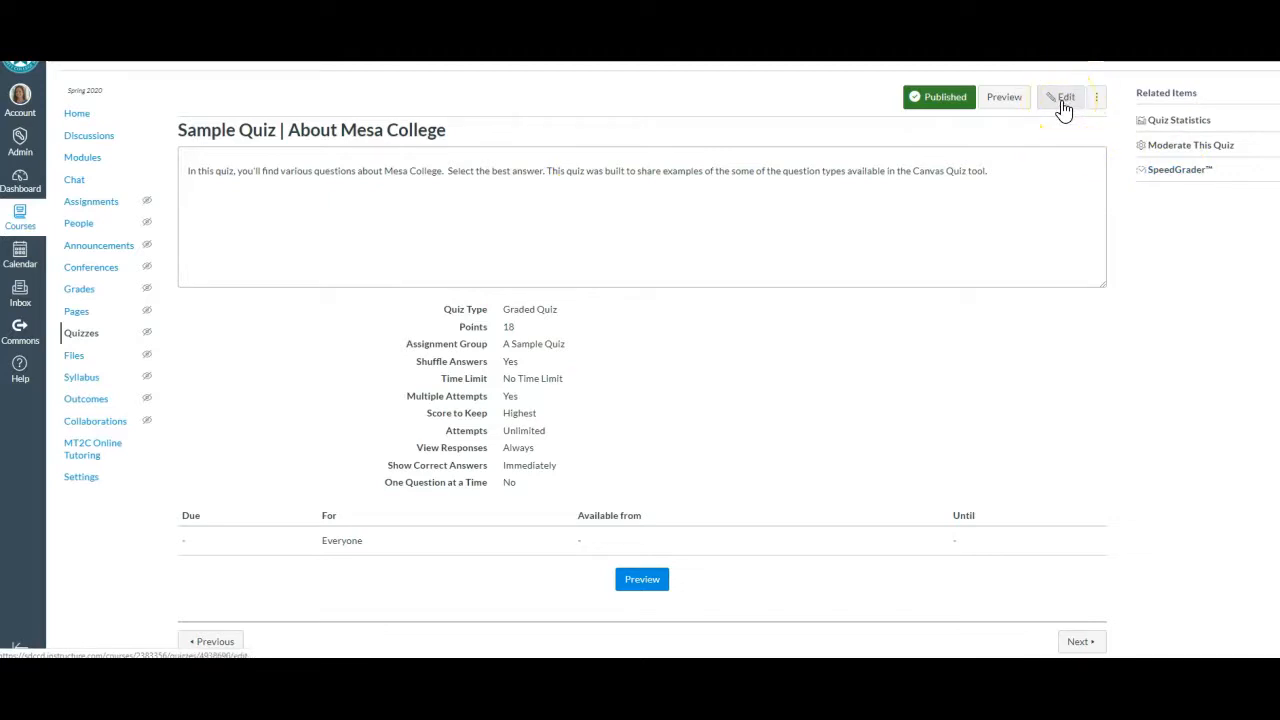
Open the quiz in SpeedGrader and switch to a student who has submitted an attempt.
{"action": "left_click", "coordinate": [1178, 172]}
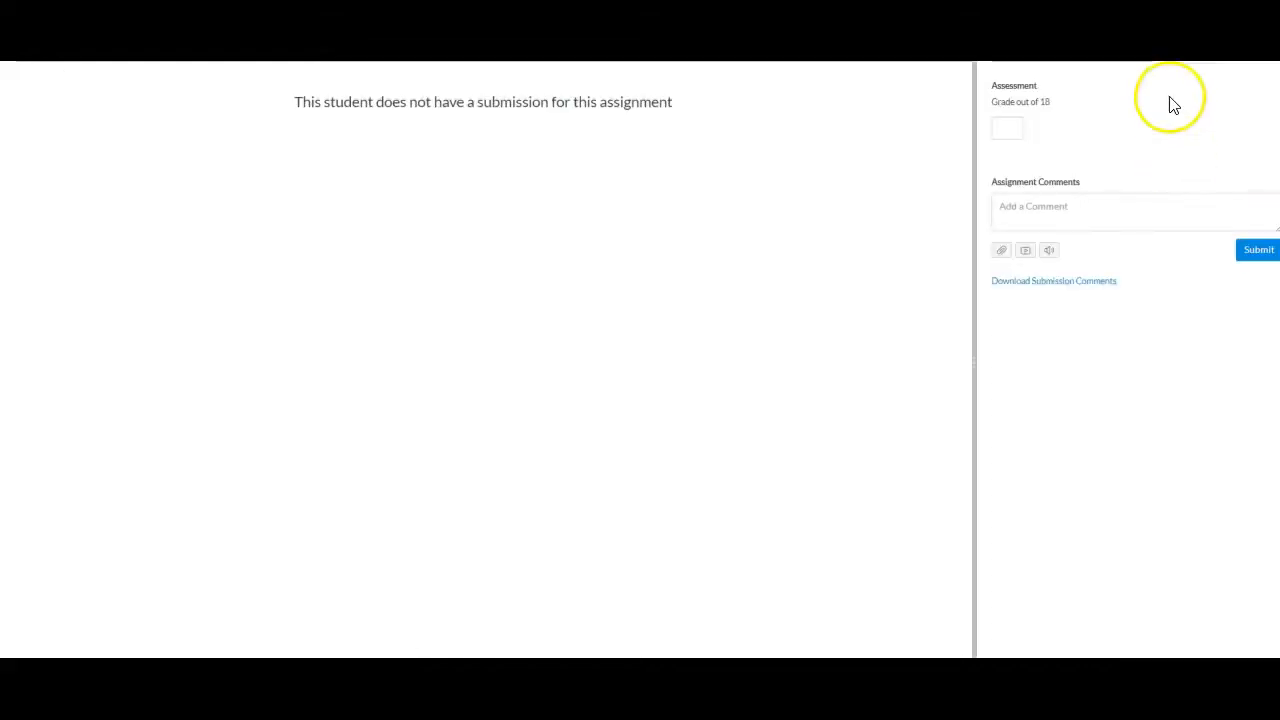
{"action": "left_click", "coordinate": [1265, 75]}
{"action": "left_click_drag", "start_coordinate": [1263, 106], "coordinate": [1263, 214]}
{"action": "scroll", "coordinate": [1222, 216], "scroll_direction": "up", "scroll_amount": 3}
{"action": "scroll", "coordinate": [1222, 216], "scroll_direction": "up", "scroll_amount": 5}
{"action": "left_click", "coordinate": [1174, 190]}
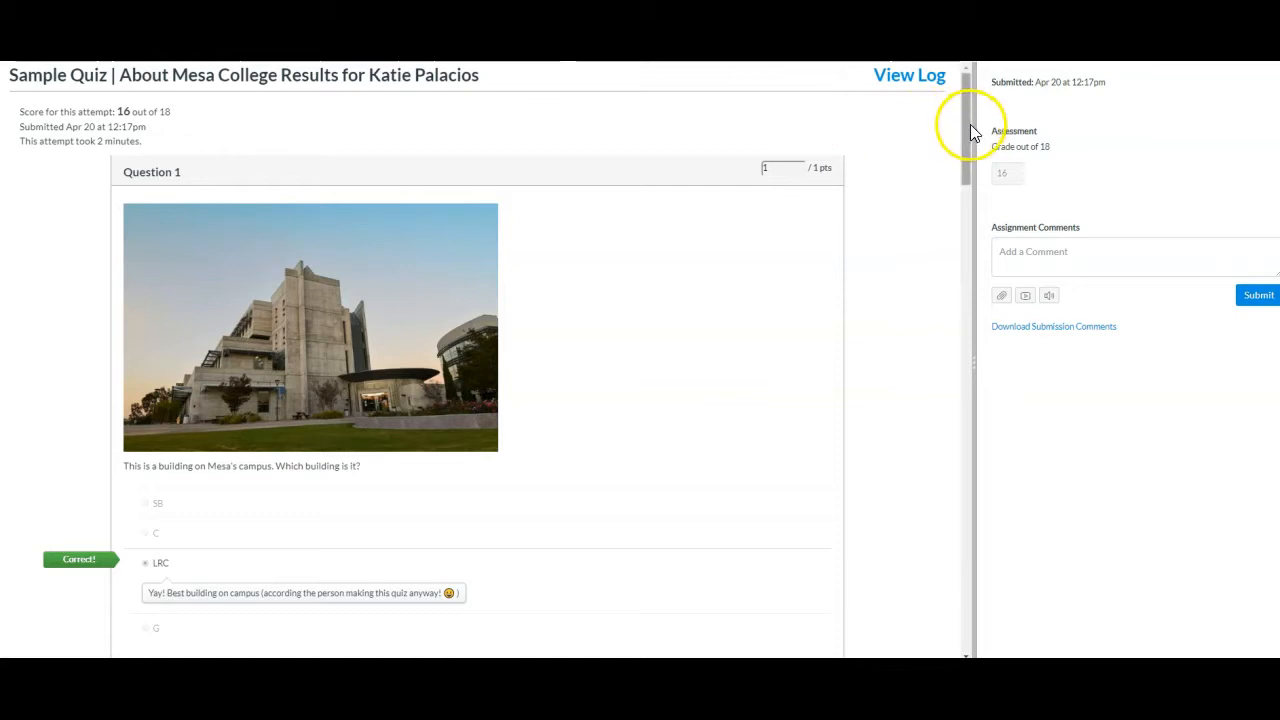
Give the student 1 point for Question 4, the HSI fill-in-the-blank answer, and update the scores.
{"action": "left_click", "coordinate": [773, 169]}
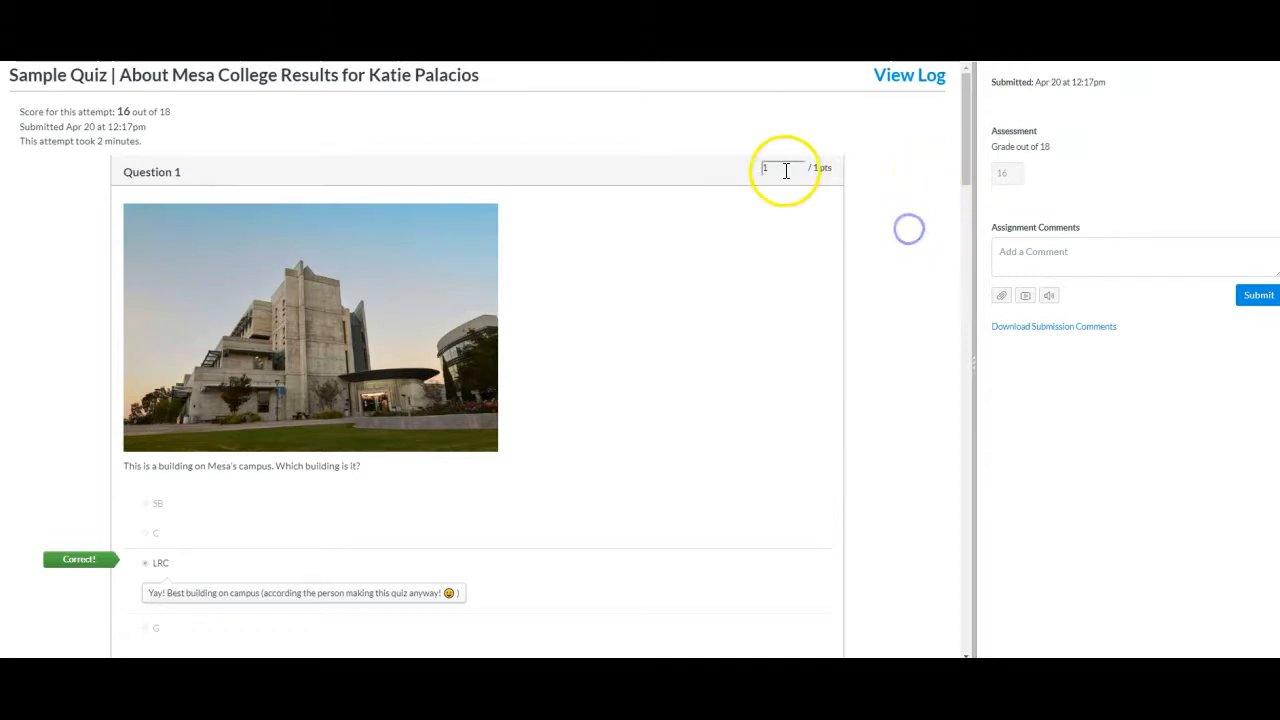
{"action": "scroll", "coordinate": [797, 200], "scroll_direction": "down", "scroll_amount": 1}
{"action": "scroll", "coordinate": [797, 200], "scroll_direction": "down", "scroll_amount": 1}
{"action": "scroll", "coordinate": [800, 206], "scroll_direction": "up", "scroll_amount": 2}
{"action": "scroll", "coordinate": [737, 223], "scroll_direction": "down", "scroll_amount": 4}
{"action": "scroll", "coordinate": [626, 320], "scroll_direction": "down", "scroll_amount": 10}
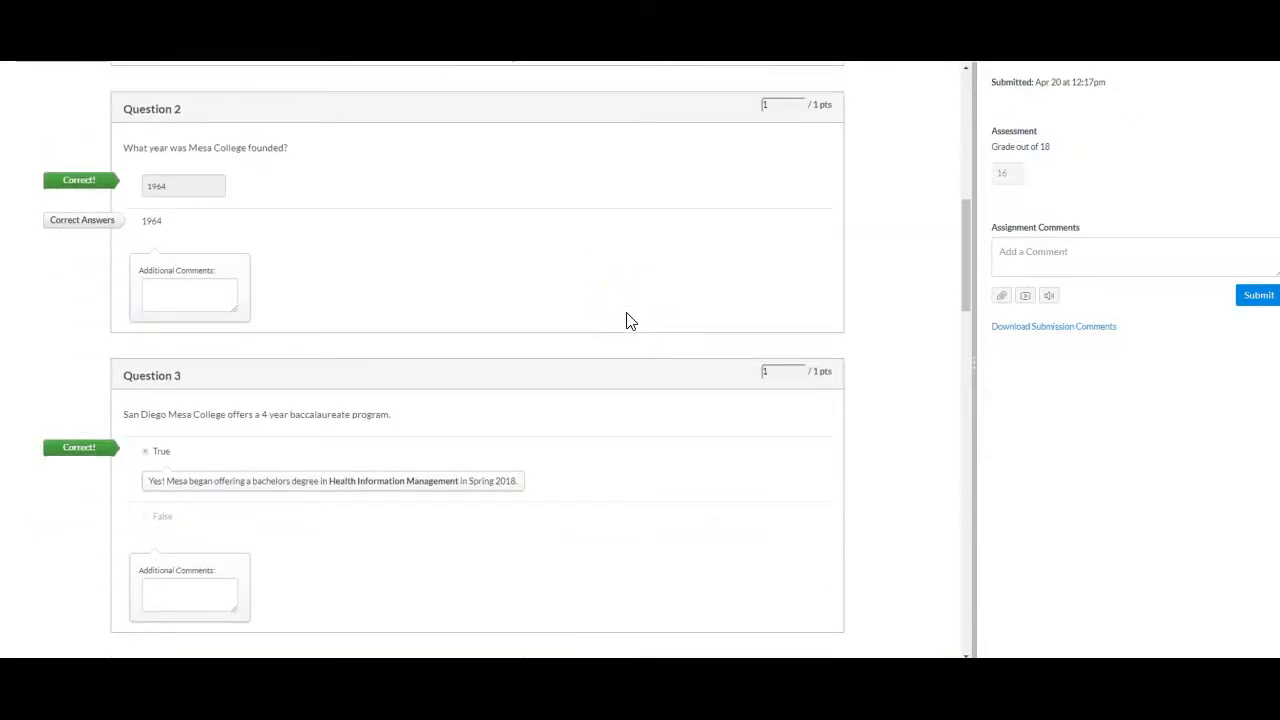
{"action": "scroll", "coordinate": [626, 320], "scroll_direction": "down", "scroll_amount": 2}
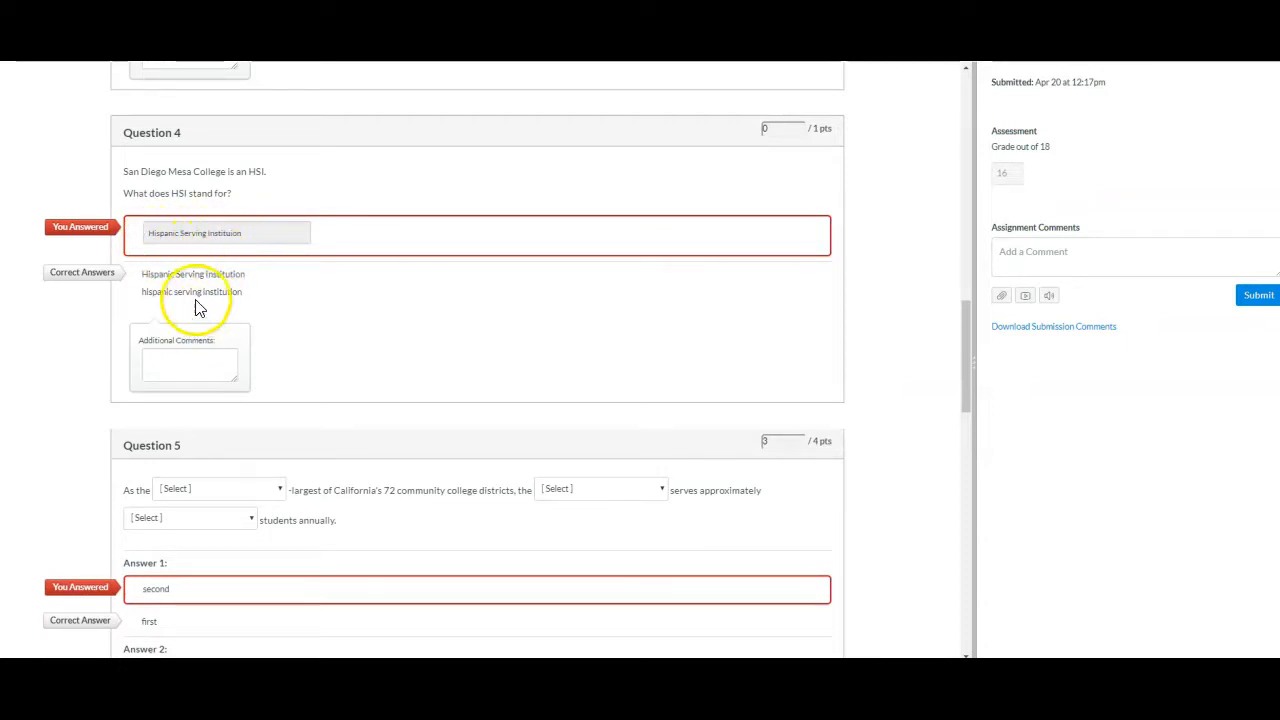
{"action": "left_click", "coordinate": [777, 128]}
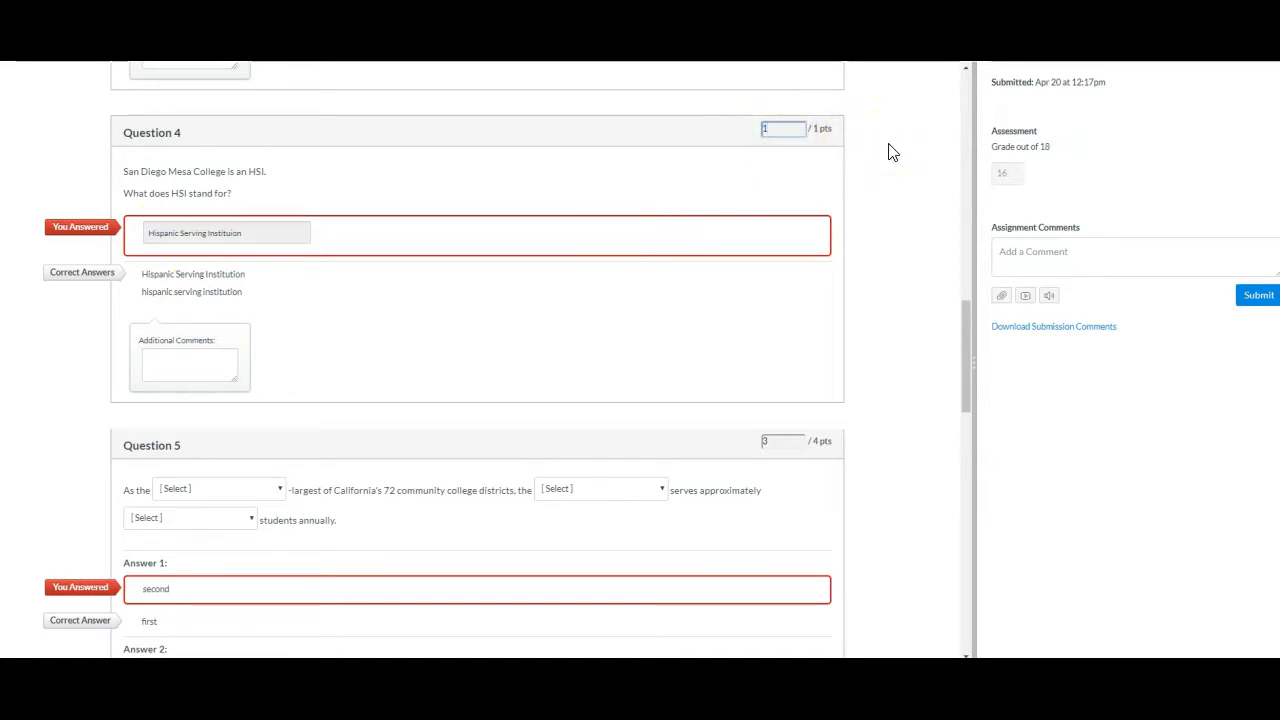
{"action": "left_click_drag", "start_coordinate": [966, 320], "coordinate": [962, 594]}
{"action": "left_click", "coordinate": [894, 646]}
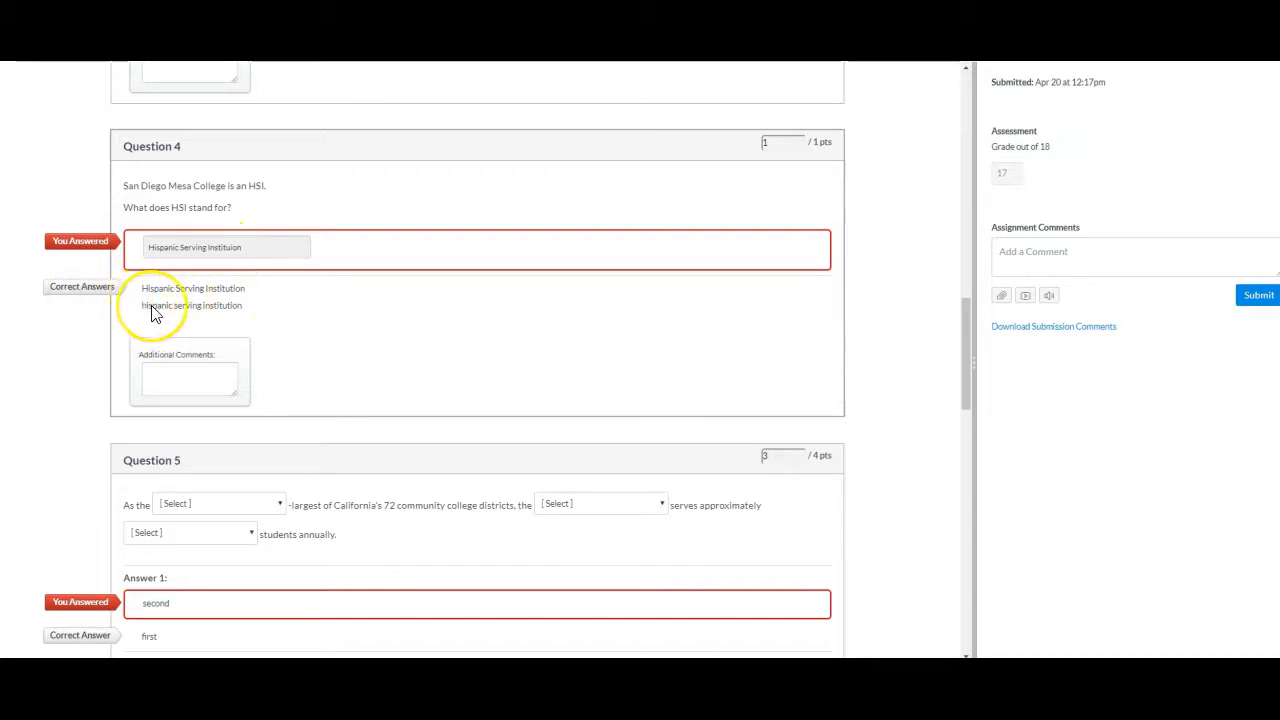
Set the student's score for Question 5 to 5 points and update the scores.
{"action": "mouse_move", "coordinate": [155, 314]}
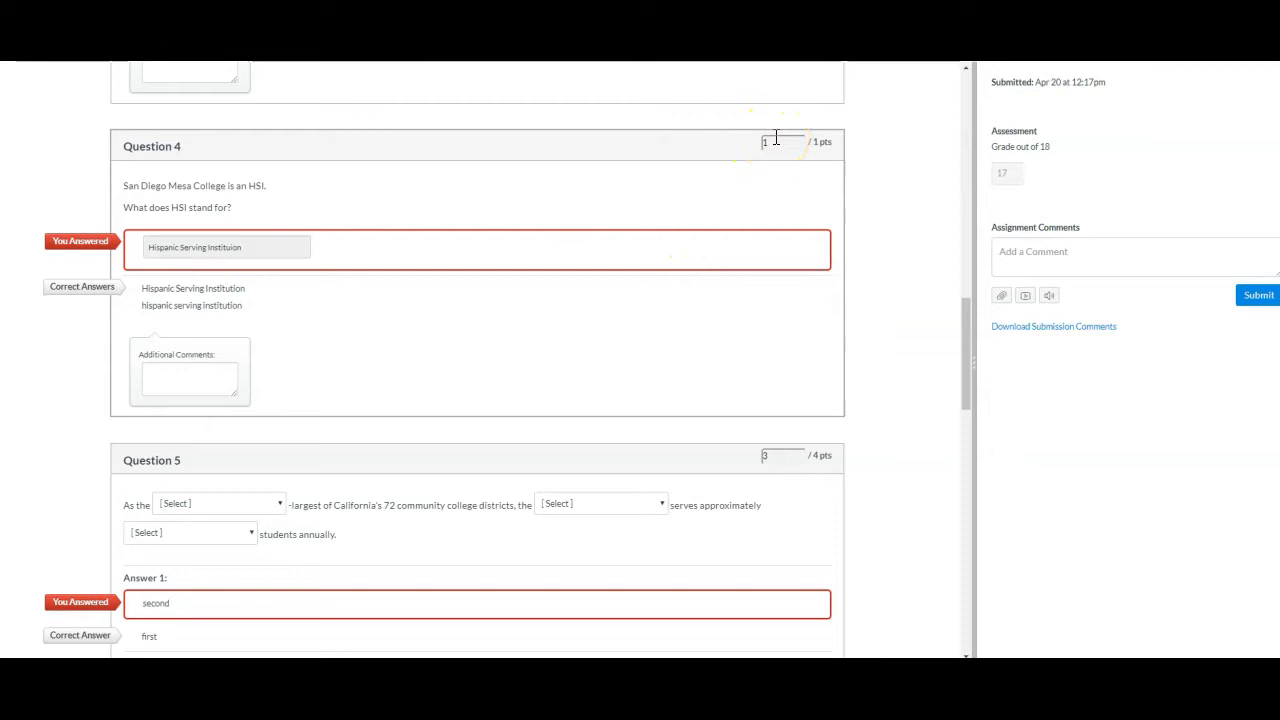
{"action": "left_click_drag", "start_coordinate": [966, 329], "coordinate": [955, 593]}
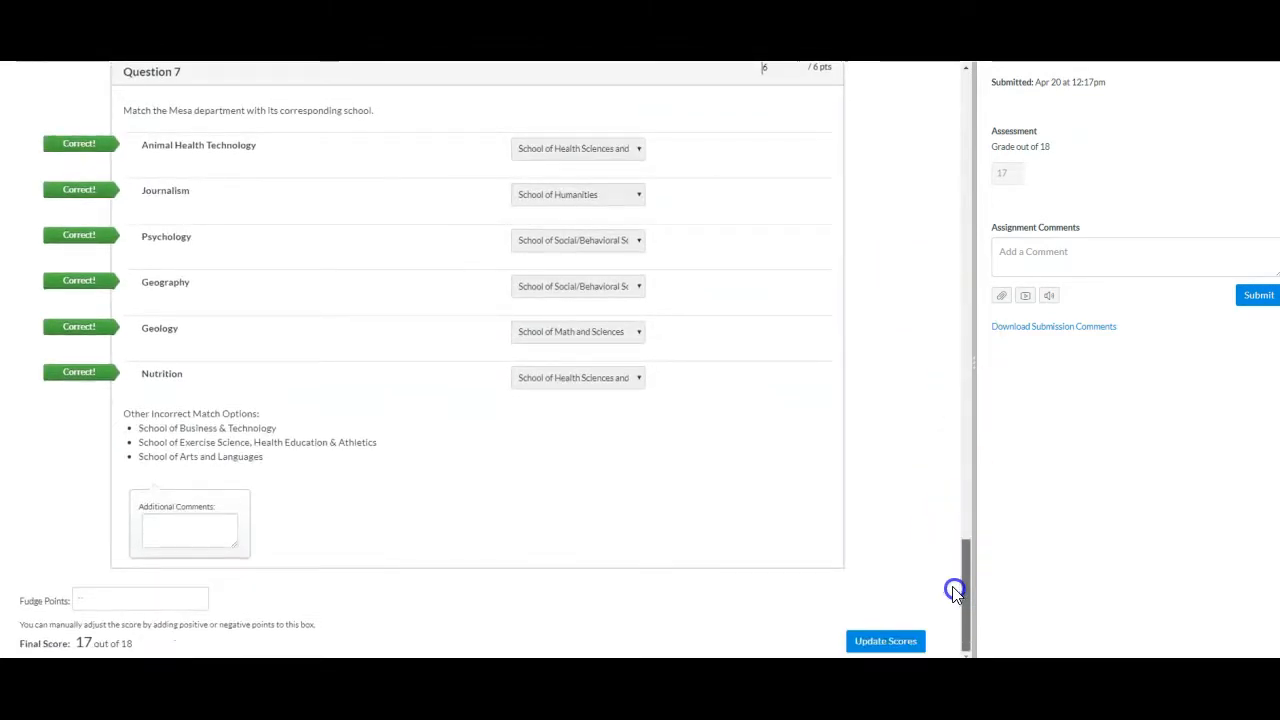
{"action": "left_click_drag", "start_coordinate": [968, 581], "coordinate": [962, 369]}
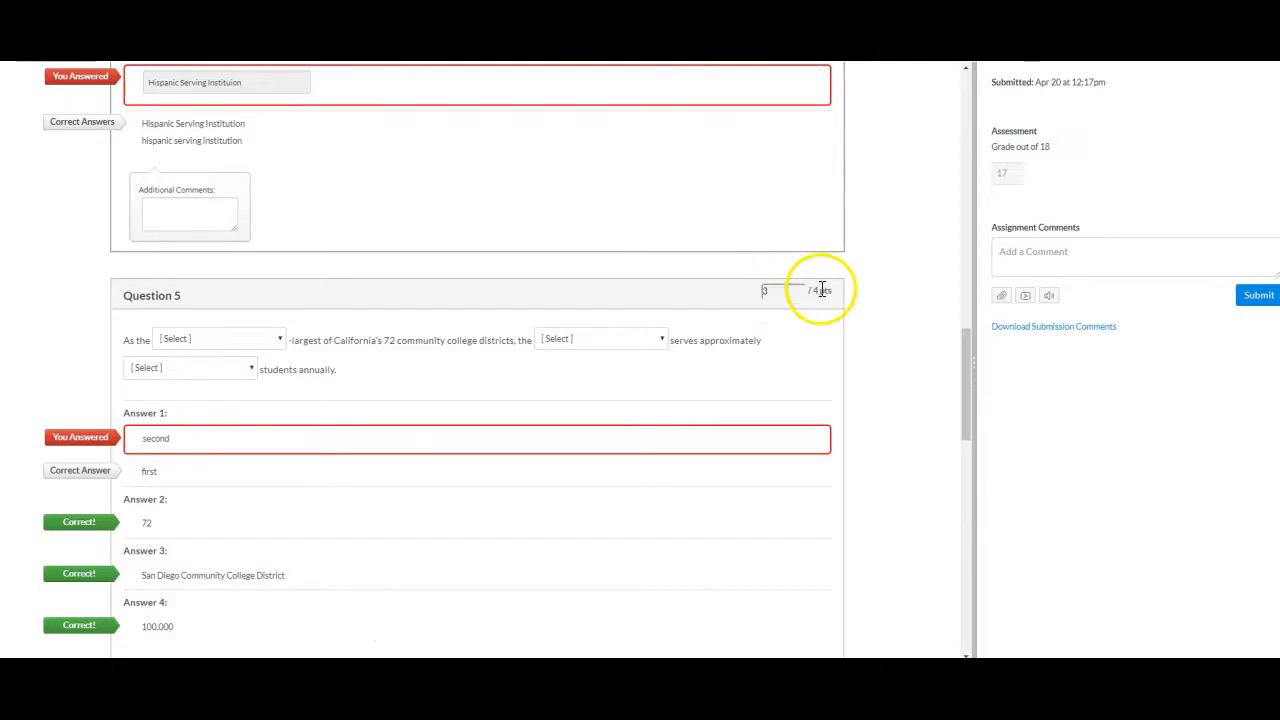
{"action": "left_click", "coordinate": [778, 291]}
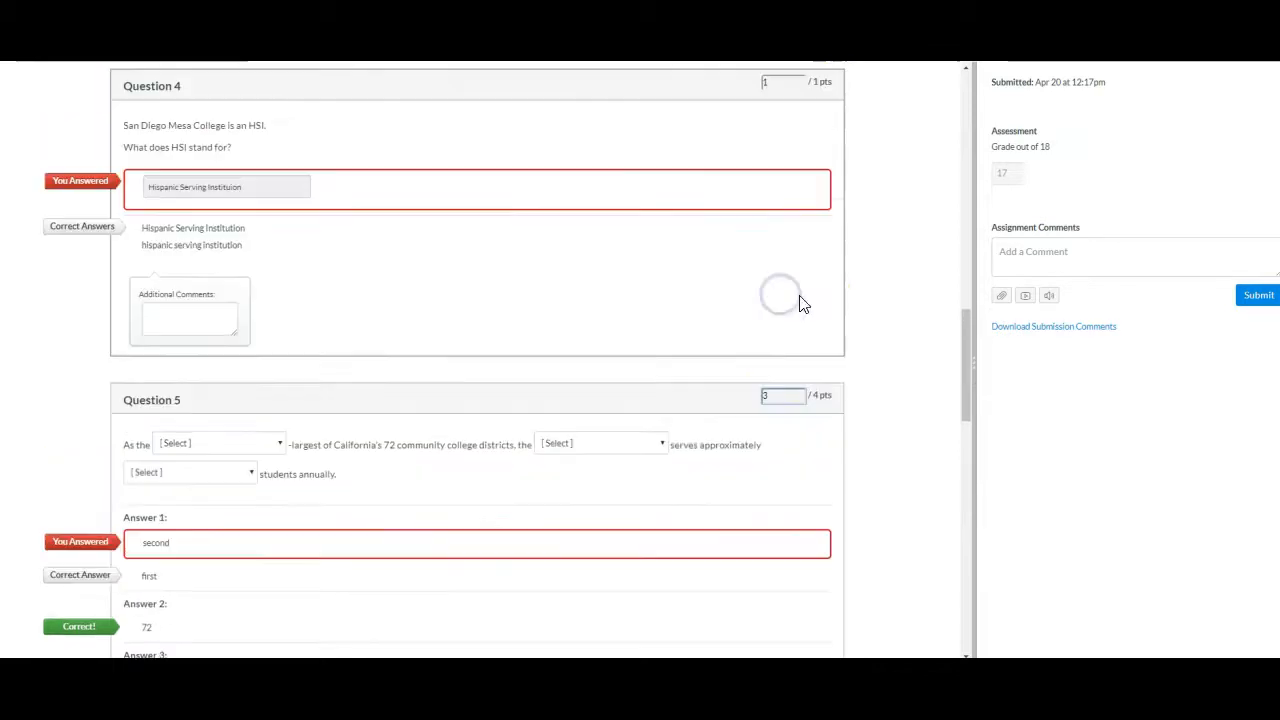
{"action": "scroll", "coordinate": [800, 290], "scroll_direction": "up", "scroll_amount": 2}
{"action": "left_click", "coordinate": [795, 252]}
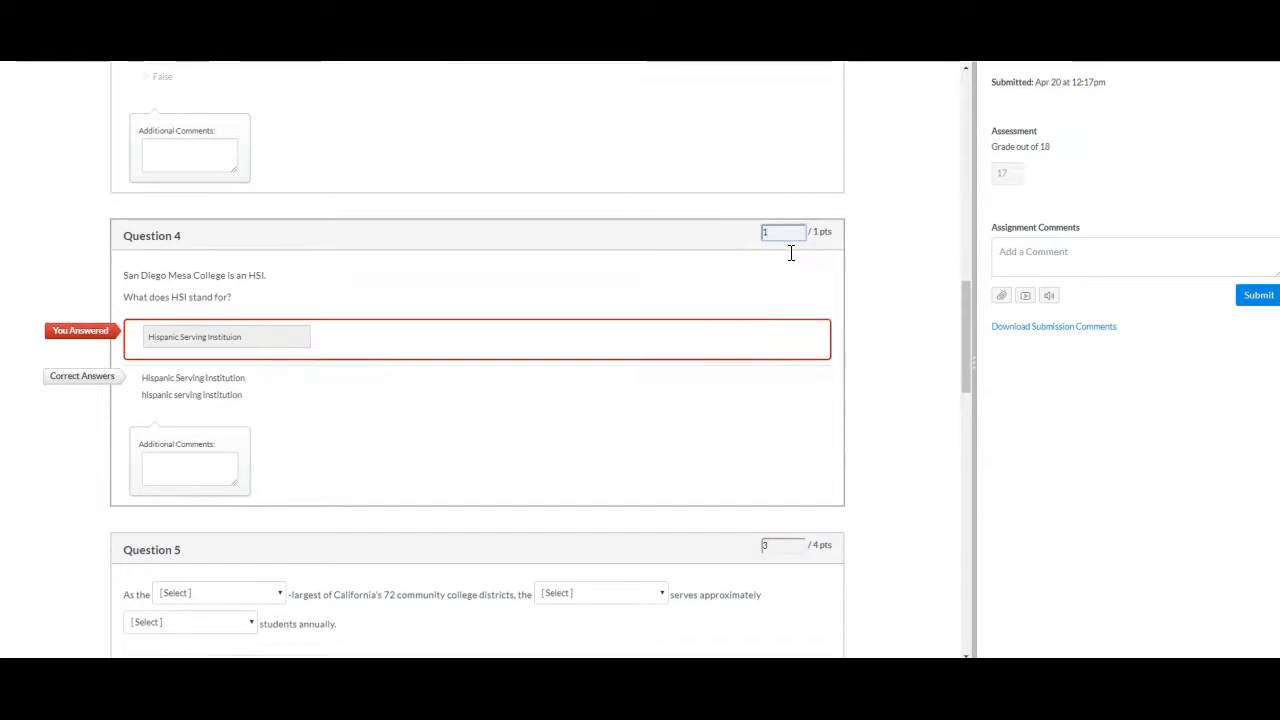
{"action": "scroll", "coordinate": [791, 253], "scroll_direction": "down", "scroll_amount": 3}
{"action": "double_click", "coordinate": [752, 290]}
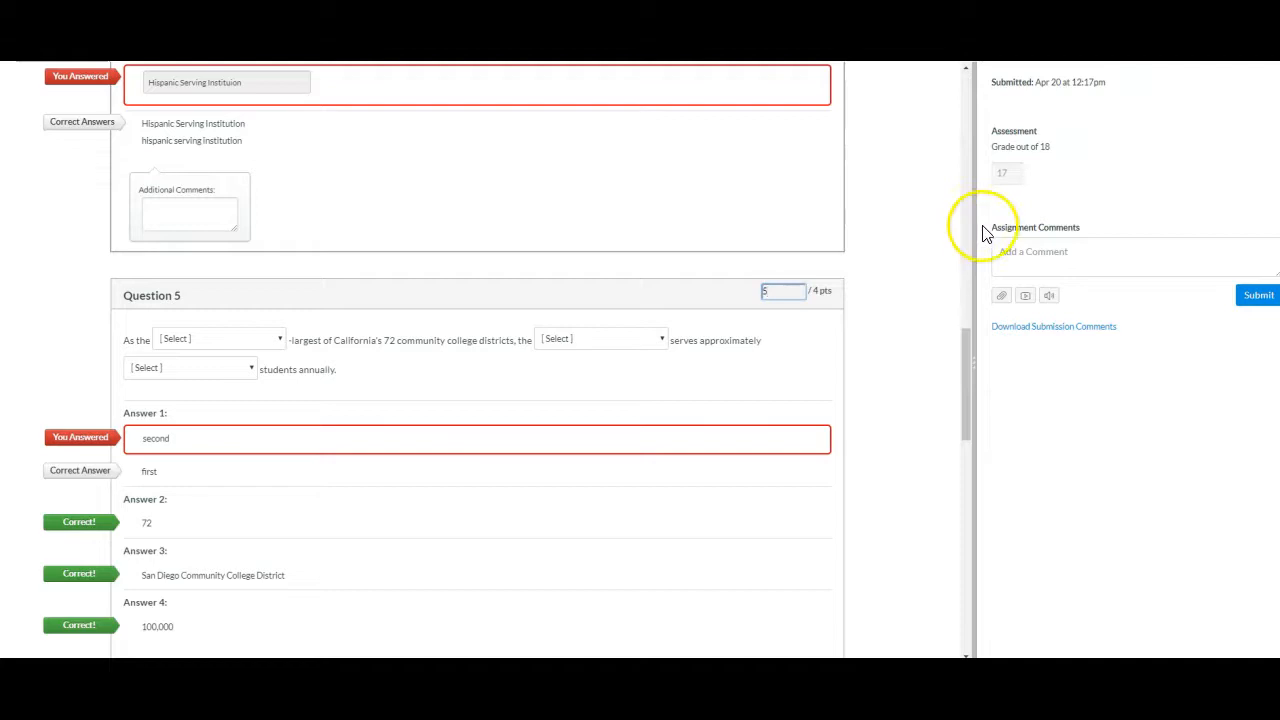
{"action": "left_click_drag", "start_coordinate": [958, 357], "coordinate": [960, 594]}
{"action": "left_click", "coordinate": [893, 641]}
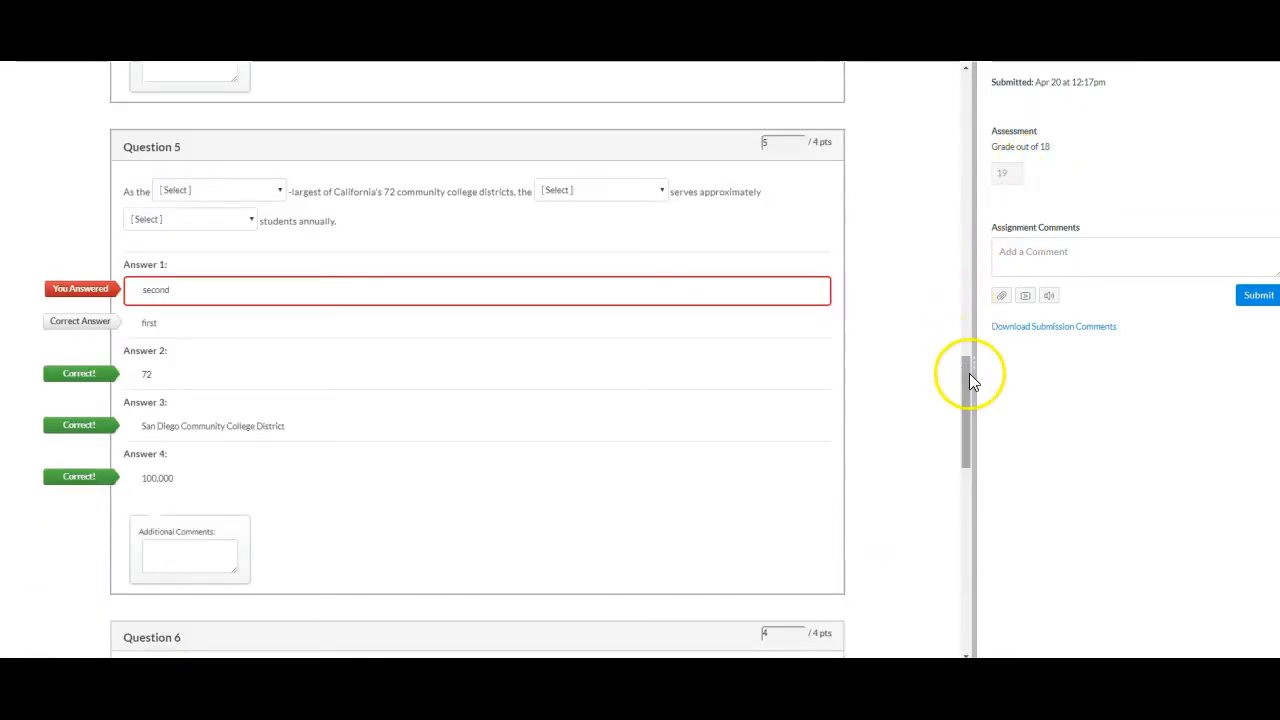
{"action": "left_click_drag", "start_coordinate": [966, 379], "coordinate": [970, 81]}
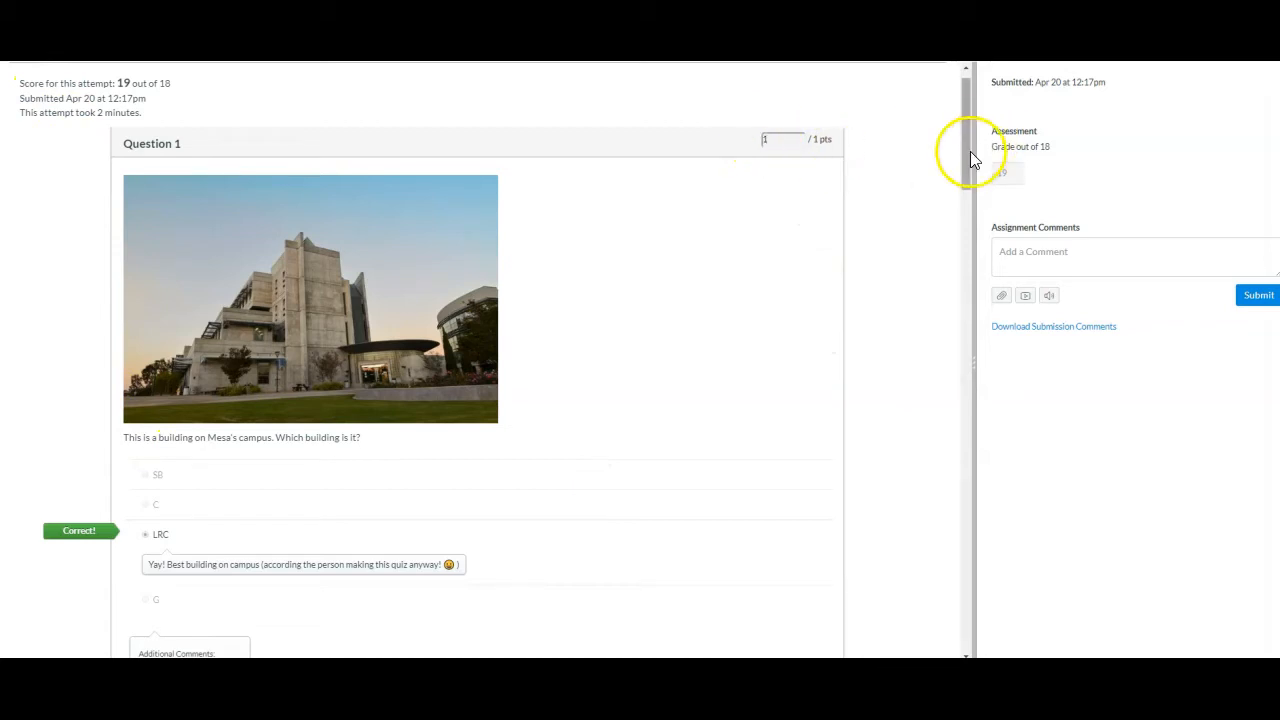
{"action": "mouse_move", "coordinate": [970, 152]}
{"action": "left_mouse_down"}
{"action": "mouse_move", "coordinate": [969, 166]}
{"action": "mouse_move", "coordinate": [968, 146]}
{"action": "left_mouse_up"}
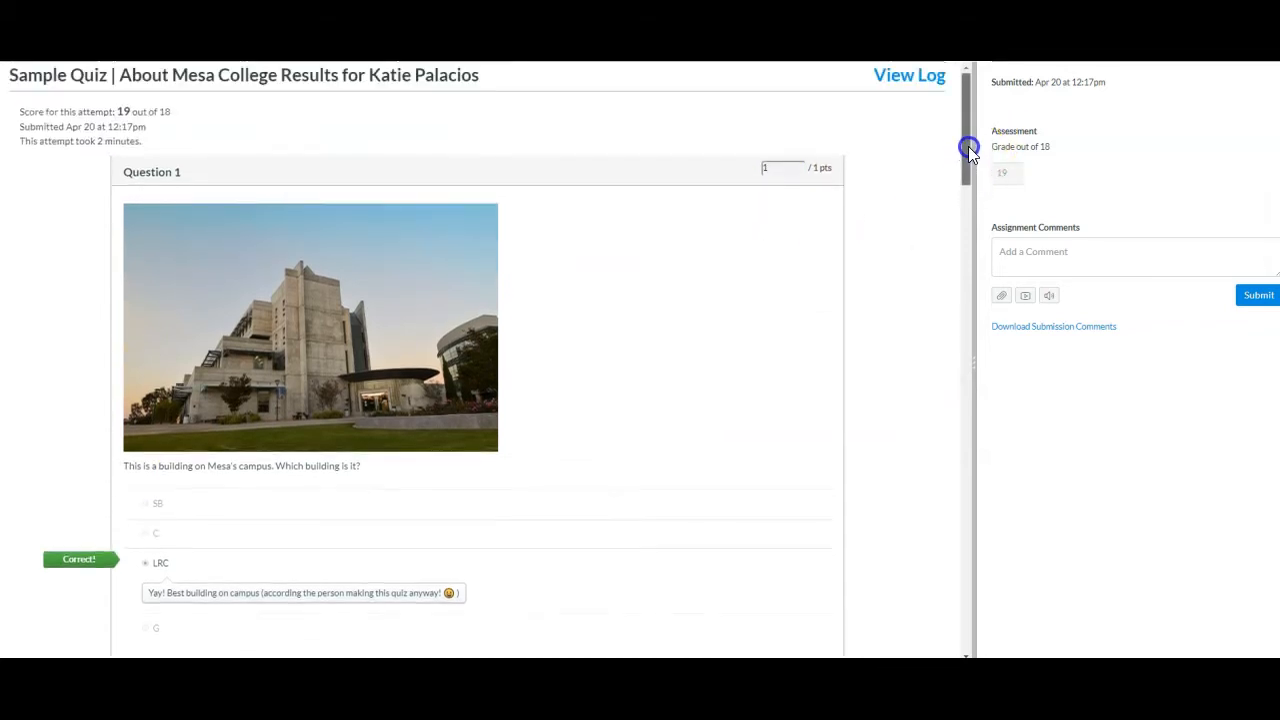